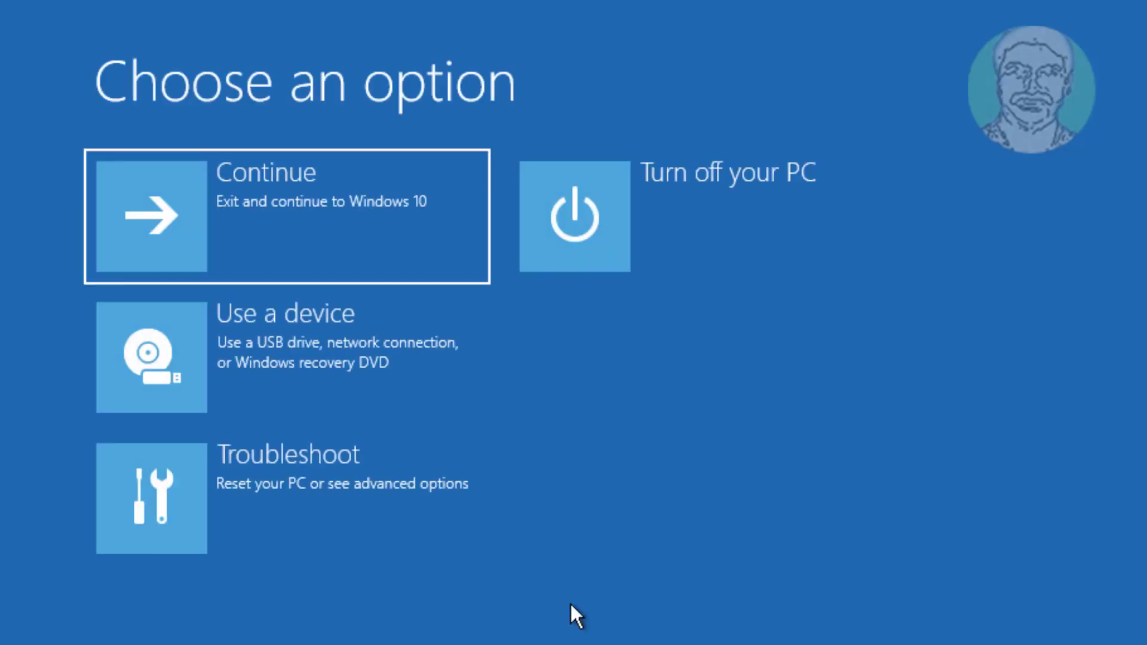
# Step: Launch the recovery Command Prompt from Troubleshoot > Advanced options, entering the account password
pyautogui.click(303, 458)
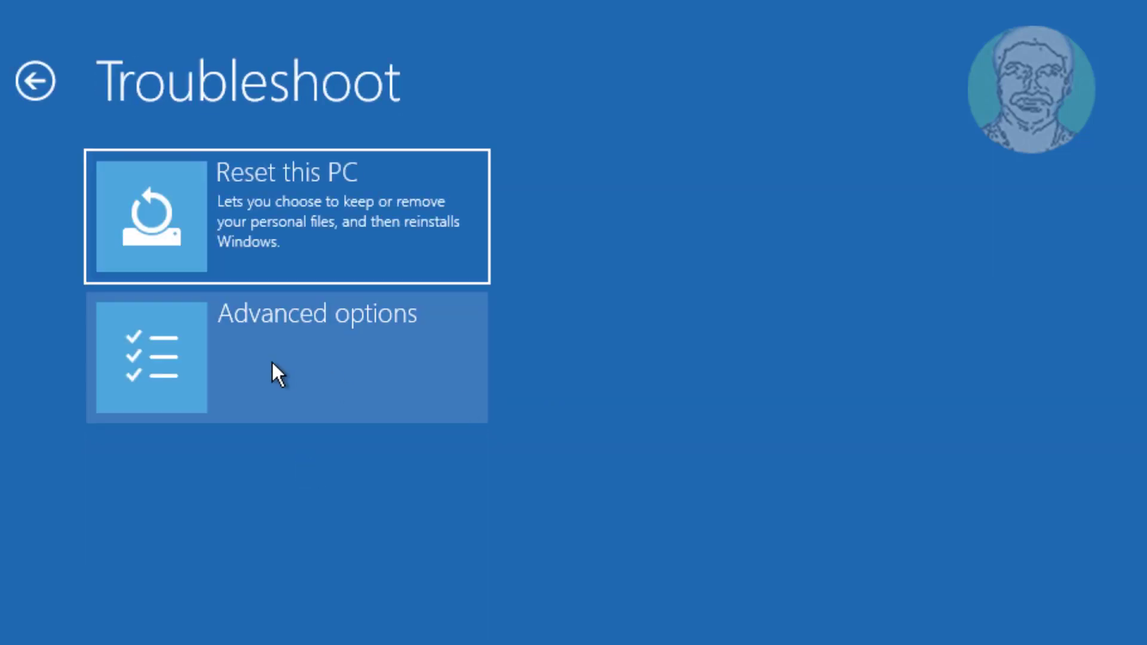
pyautogui.click(355, 357)
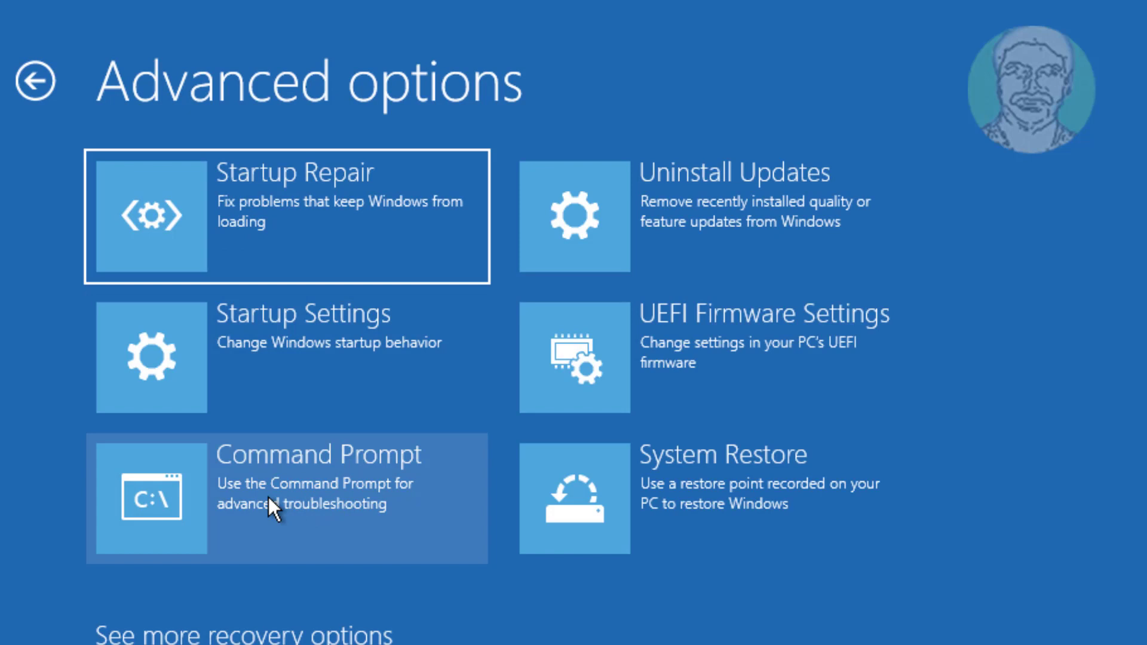
pyautogui.click(313, 491)
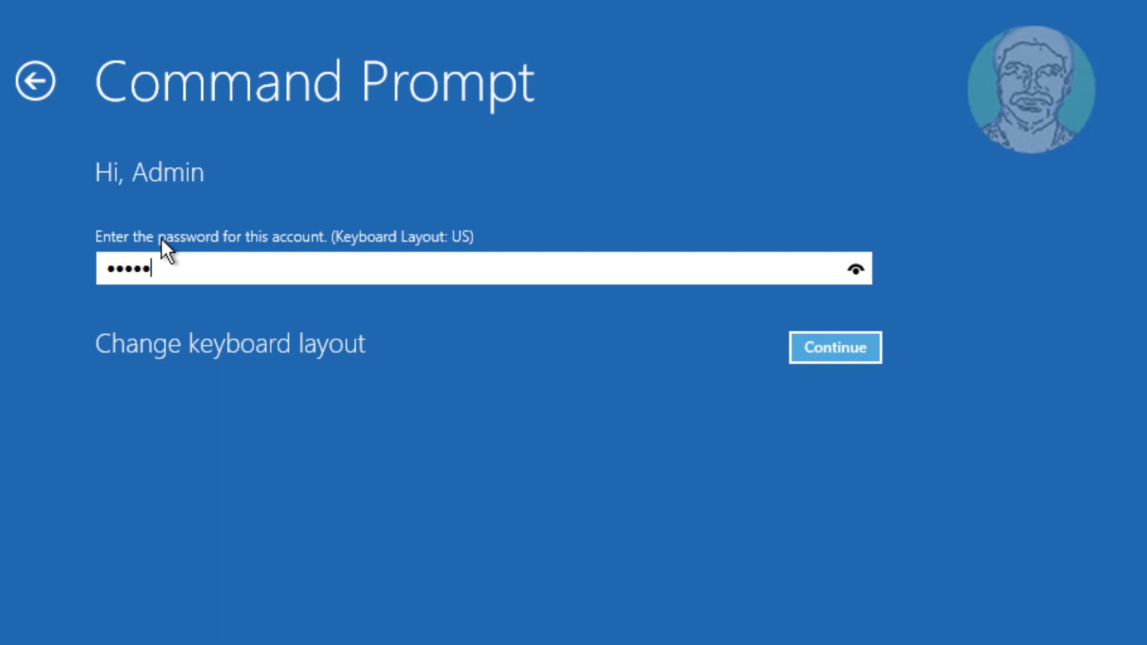
pyautogui.press('Return')
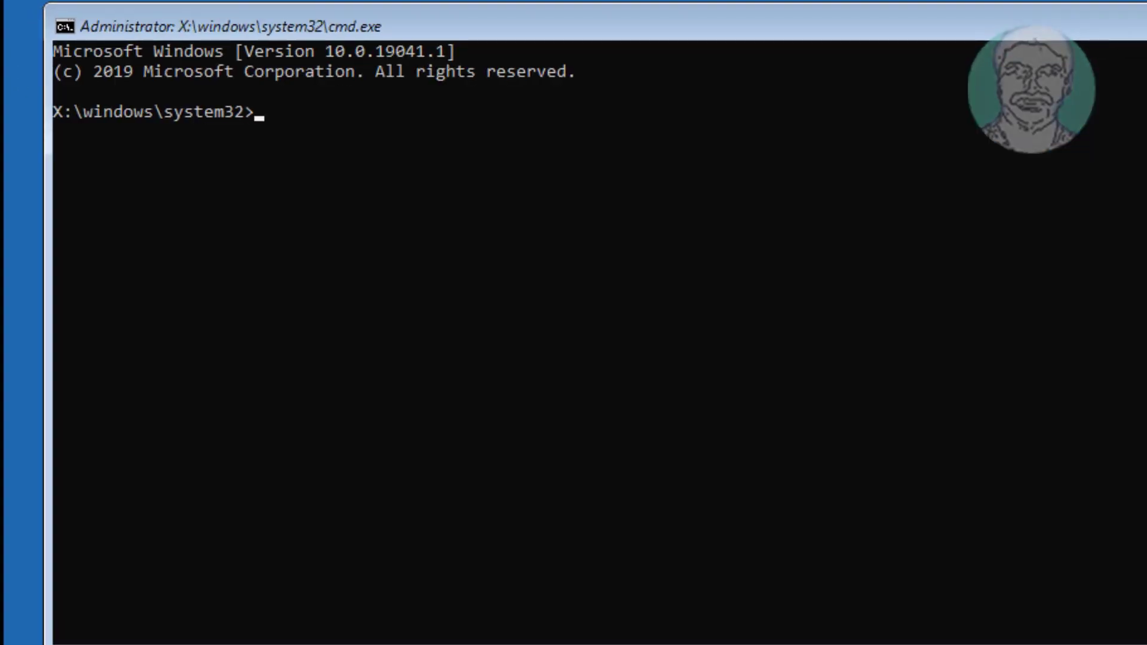
# Step: Switch to drive C and list its folders with dir
pyautogui.write('c:')
pyautogui.press('Return')
pyautogui.write('dir')
pyautogui.press('Return')
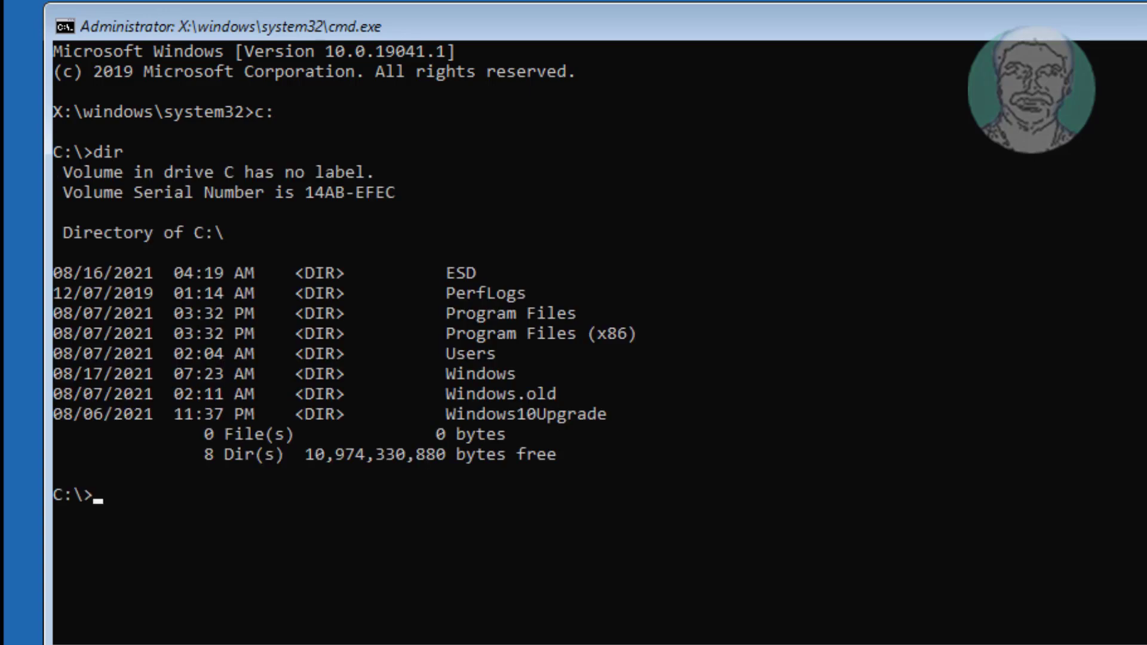
# Step: Revert pending update actions on C with dism /image:c: /cleanup-image /revertpendingactions, then exit
pyautogui.write('di')
pyautogui.write('sm ')
pyautogui.write('/ima')
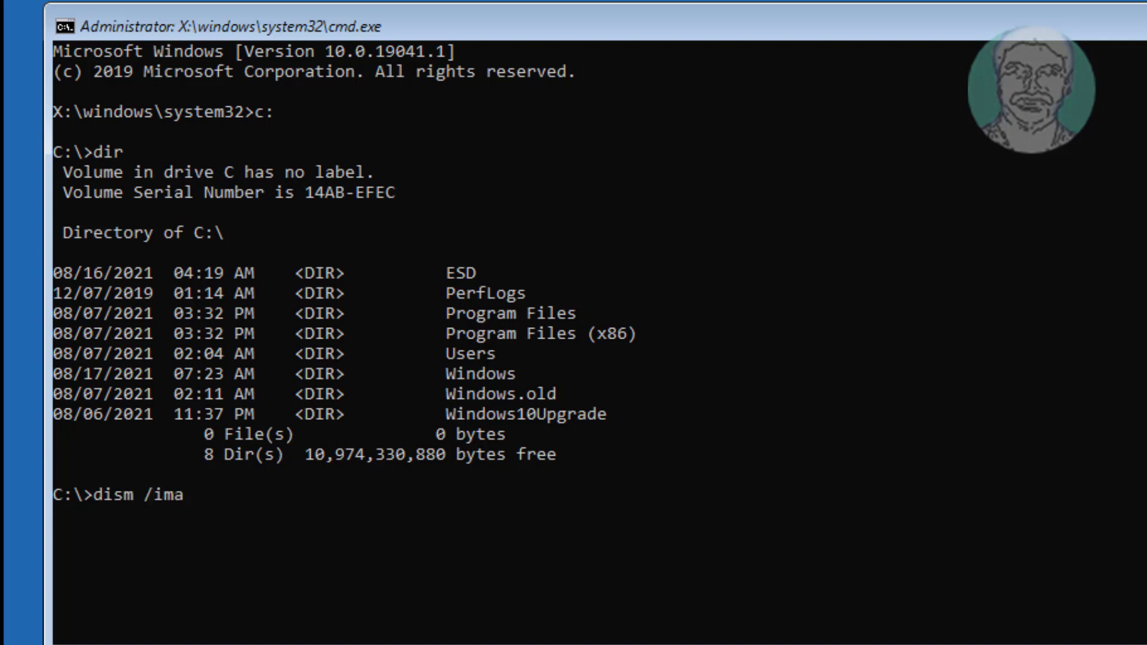
pyautogui.write('ge:')
pyautogui.write('c:')
pyautogui.write(' /')
pyautogui.write('cl')
pyautogui.write('eanup-')
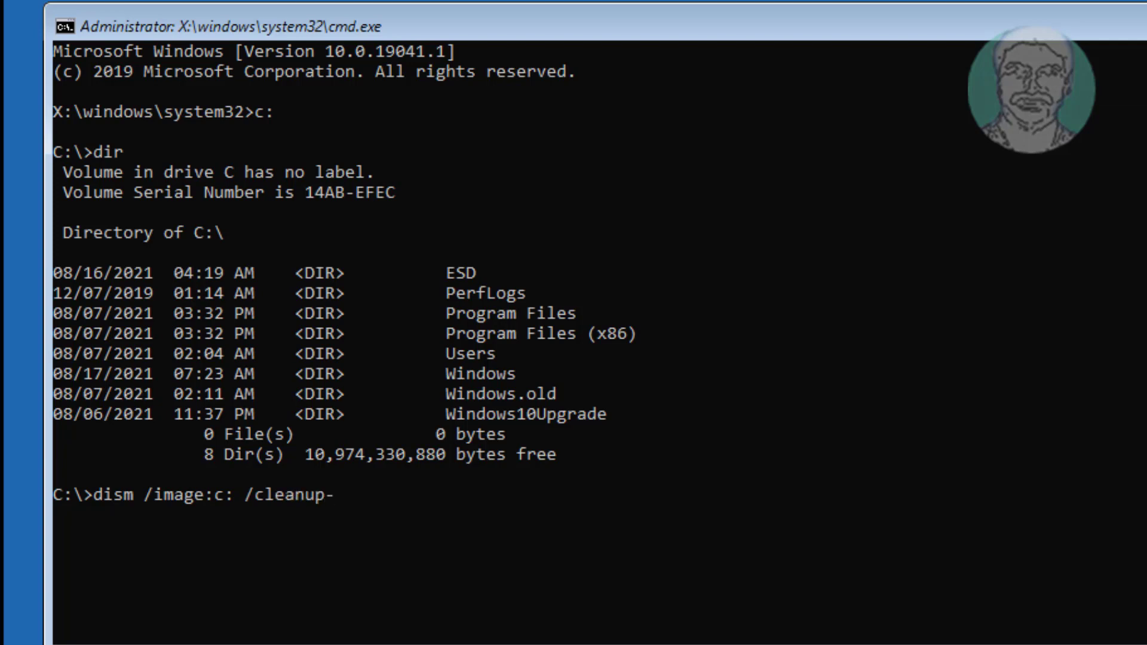
pyautogui.write('image')
pyautogui.write(' /rever')
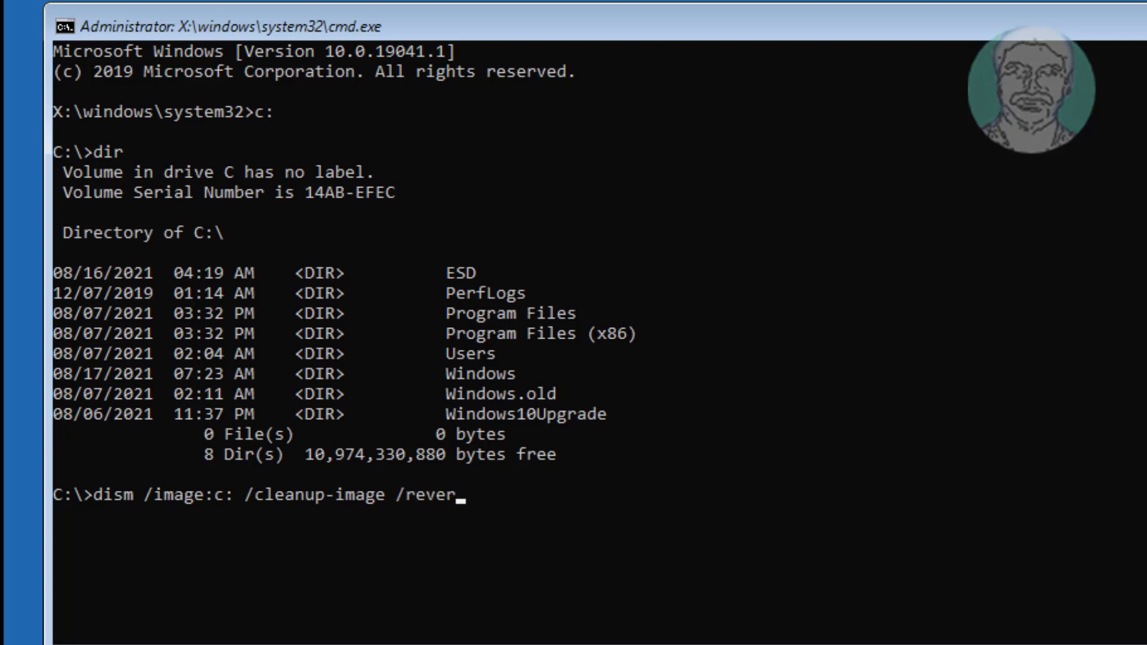
pyautogui.write('tp')
pyautogui.write('ending')
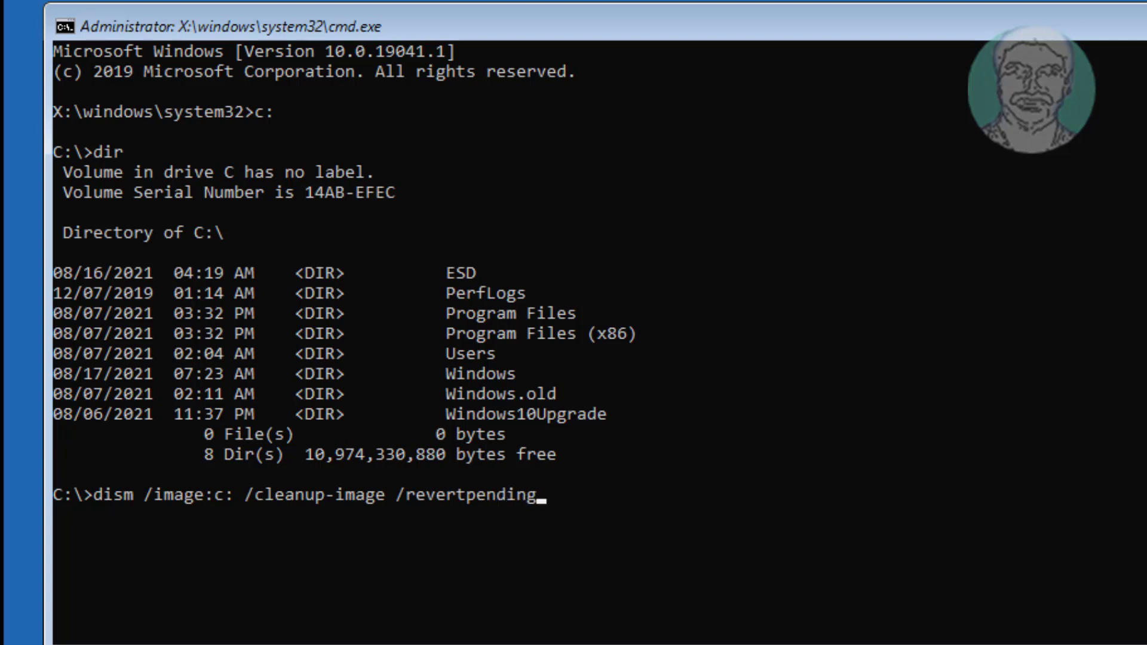
pyautogui.write('acti')
pyautogui.write('ons')
pyautogui.press('Return')
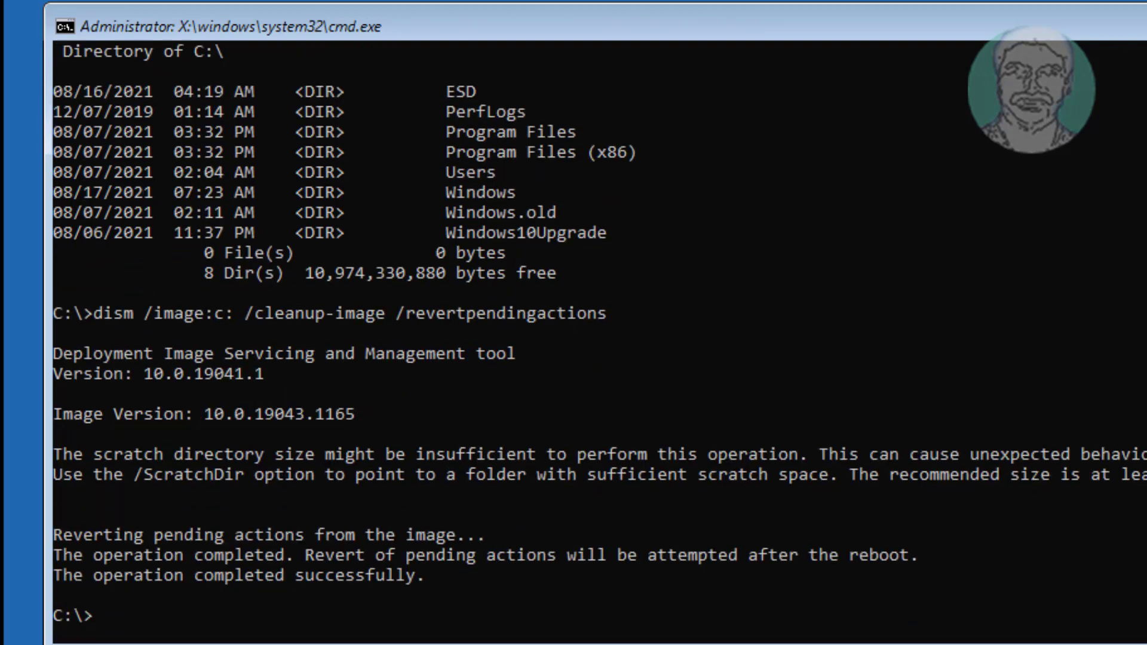
pyautogui.write('exi')
pyautogui.write('t')
# Step: Close the console and relaunch Command Prompt from Troubleshoot > Advanced options
pyautogui.press('Return')
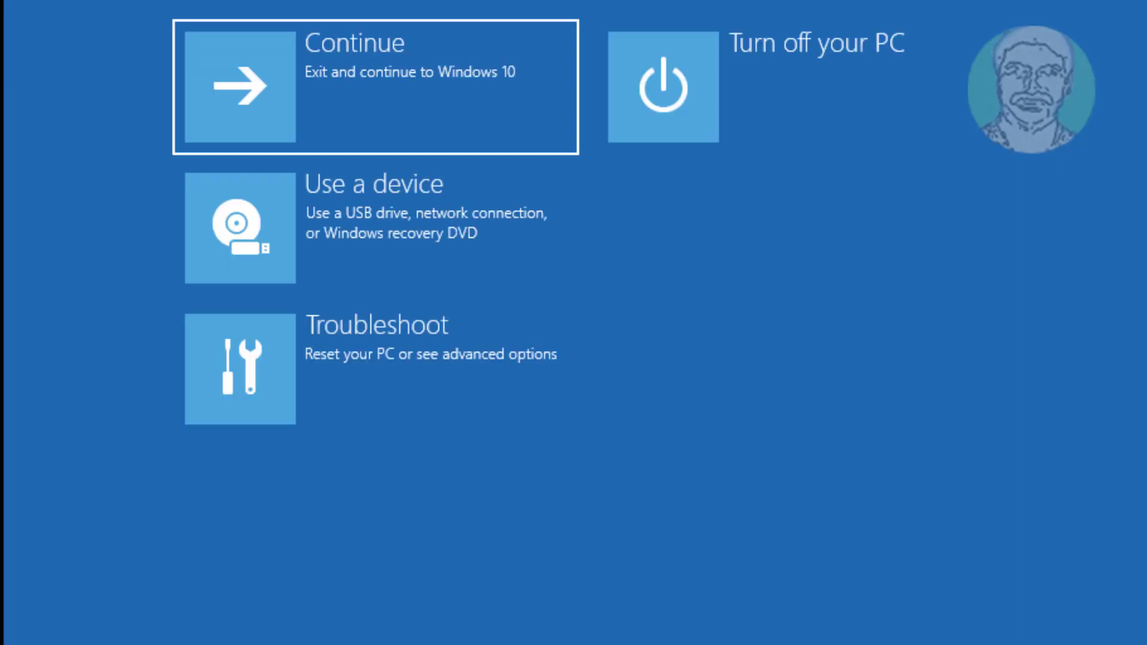
pyautogui.click(461, 358)
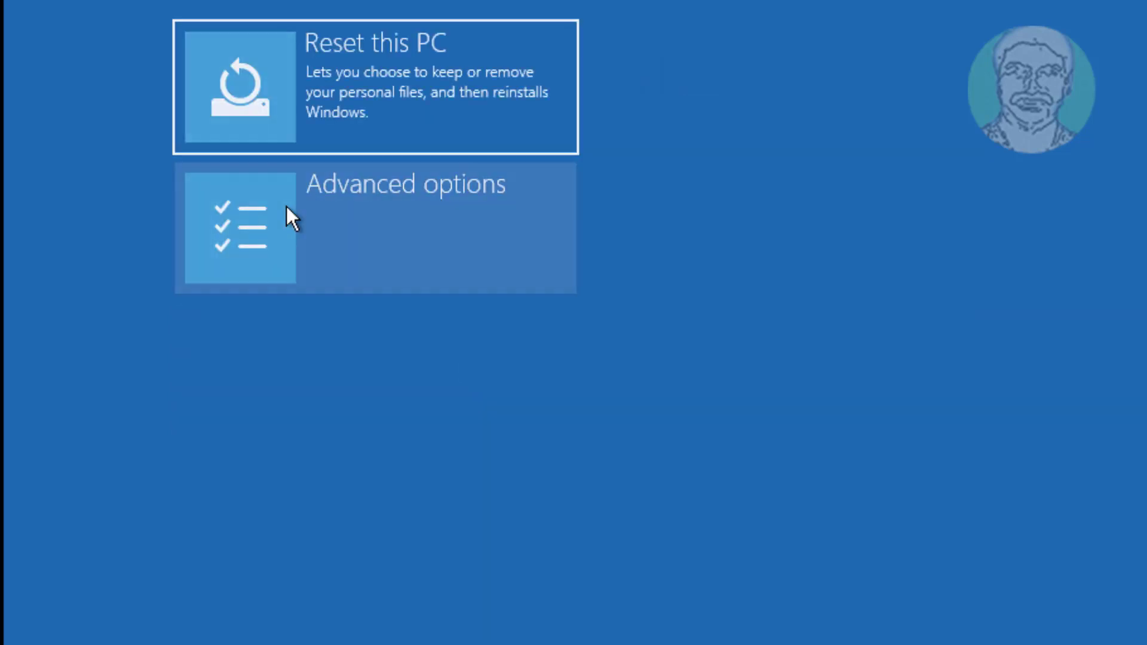
pyautogui.click(287, 208)
pyautogui.click(397, 355)
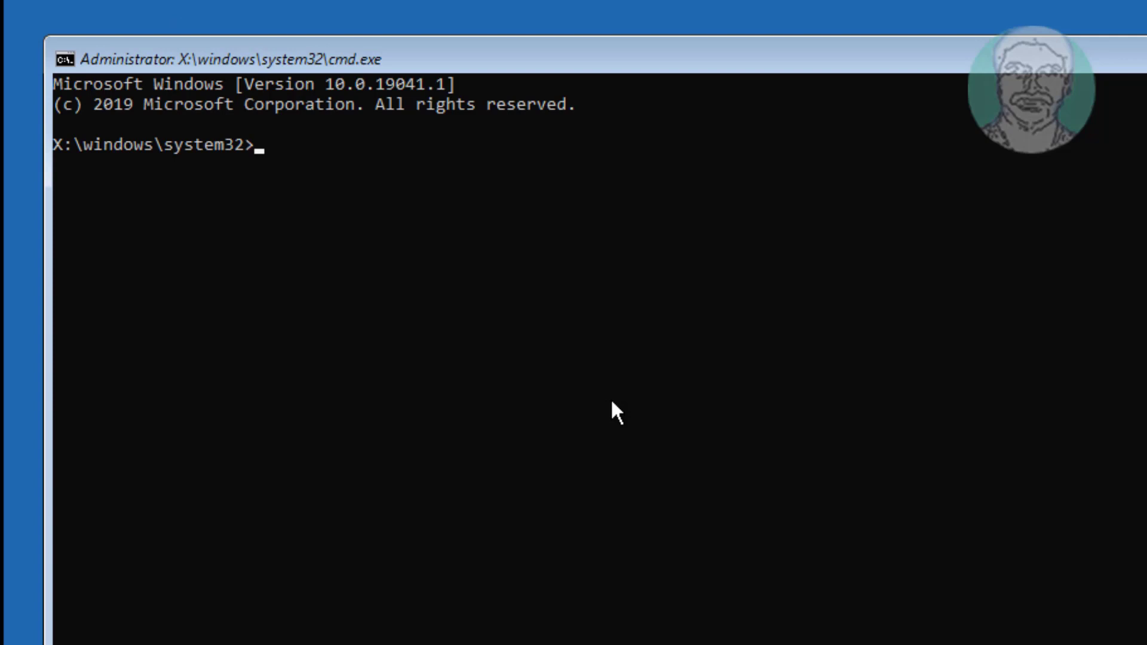
# Step: Change to drive C: and show its folder listing with dir
pyautogui.write('c')
pyautogui.write(':')
pyautogui.press('Return')
pyautogui.write('d')
pyautogui.write('ir')
pyautogui.press('Return')
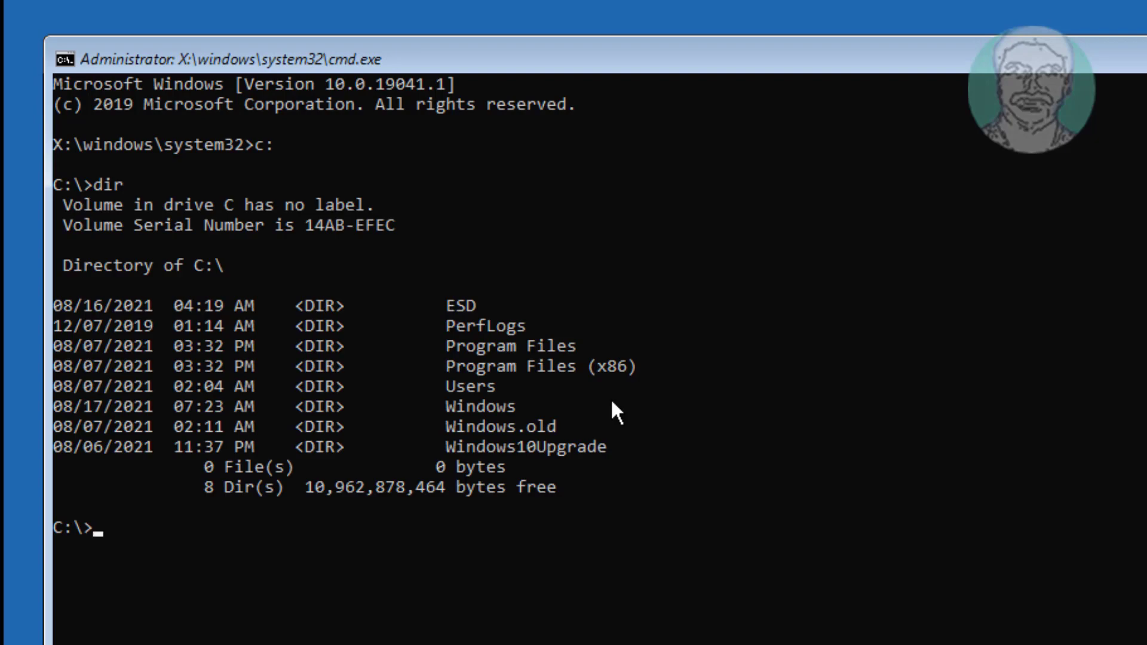
# Step: Run chkdsk /f /r on drive C, answering Y to force the dismount
pyautogui.write('chkdsk ')
pyautogui.write('/f')
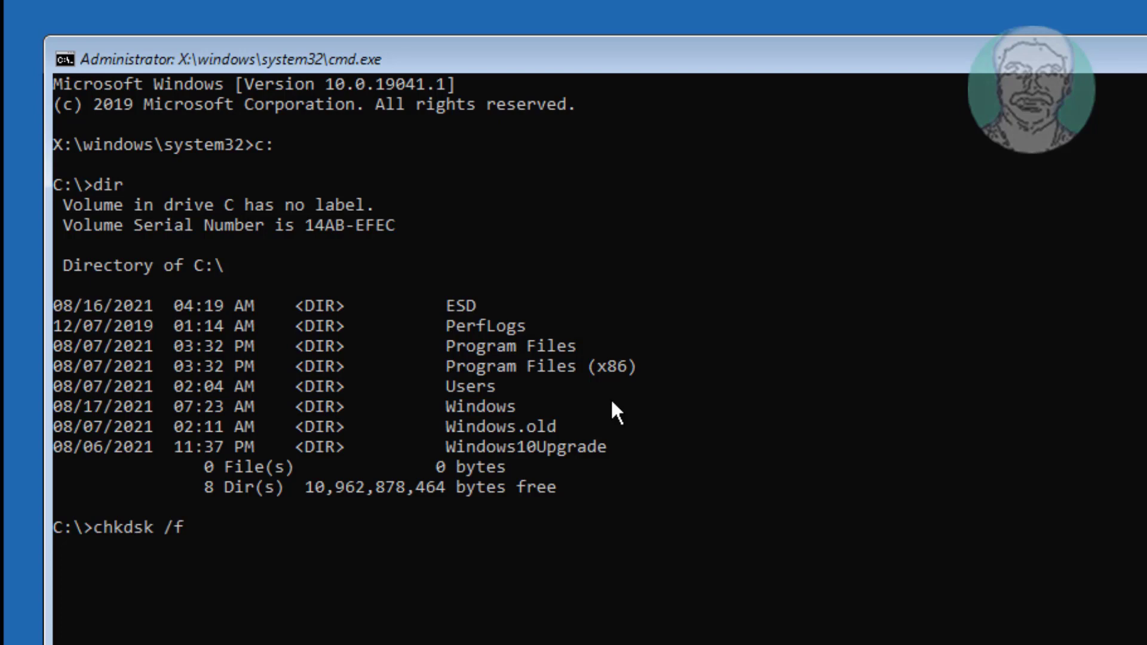
pyautogui.write(' /r')
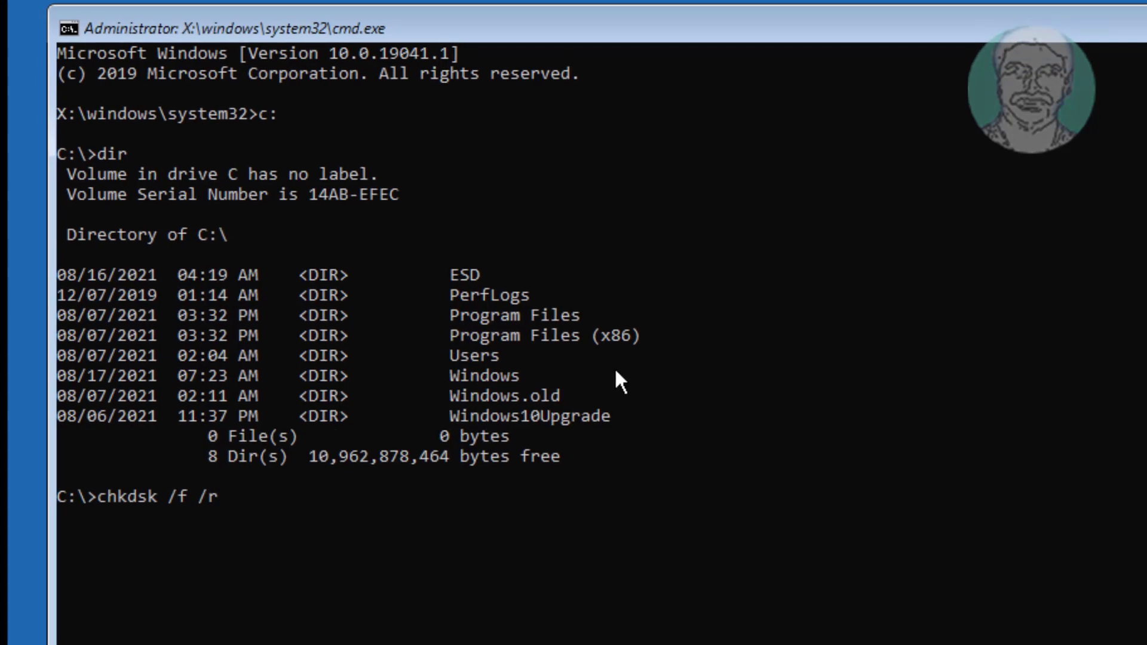
pyautogui.press('Return')
pyautogui.write('Y')
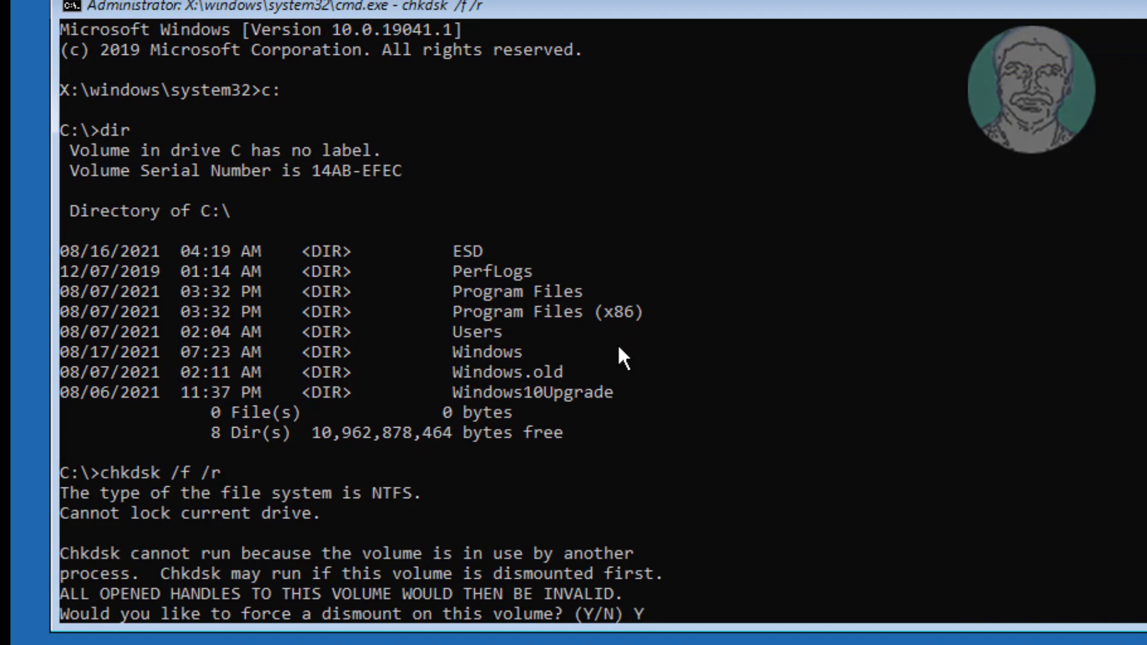
pyautogui.press('Return')
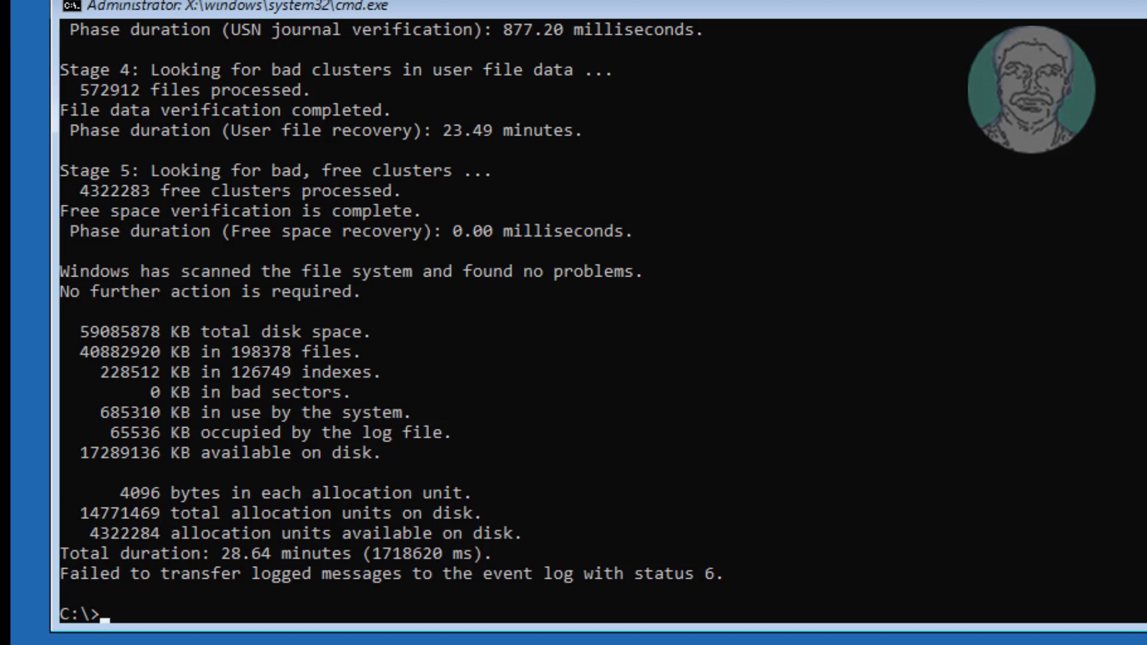
# Step: Run sfc /scannow and dism /online /cleanup-image /restorehealth, both failing, then exit
pyautogui.write('sfc ')
pyautogui.write('/scannow')
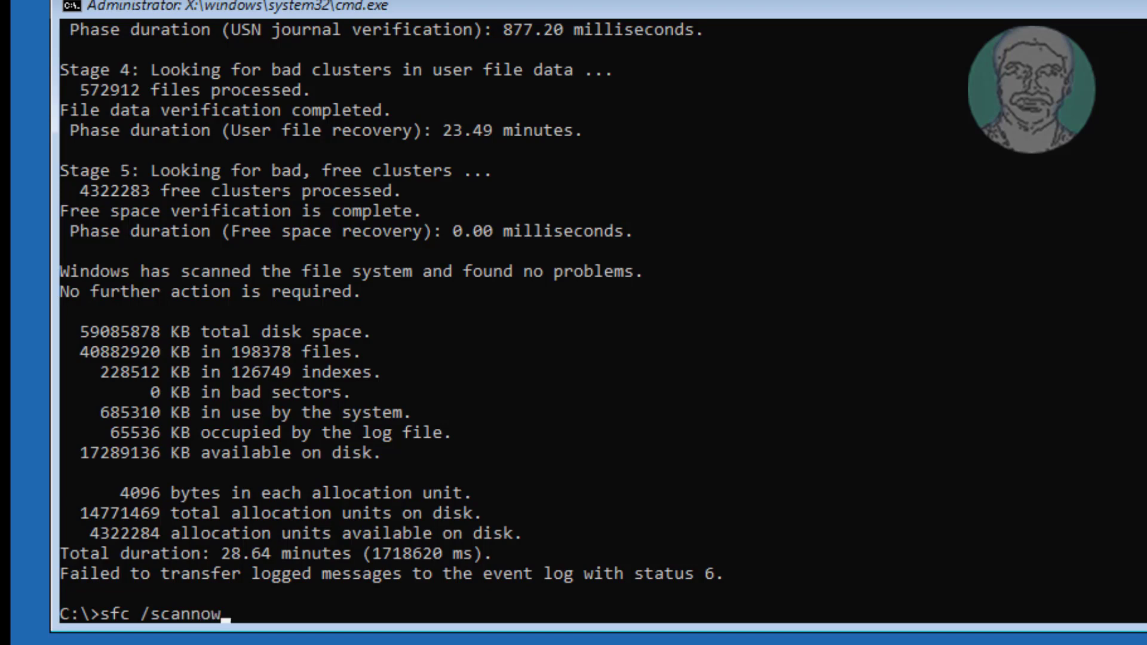
pyautogui.press('Return')
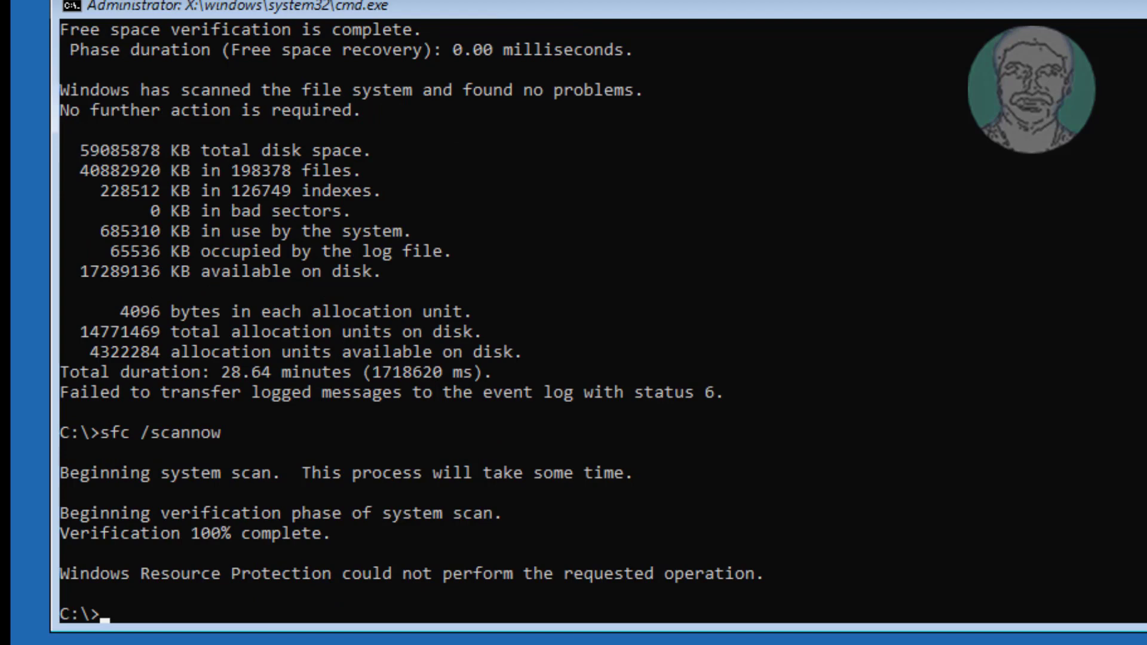
pyautogui.write('dis')
pyautogui.write('m /o')
pyautogui.write('nline ')
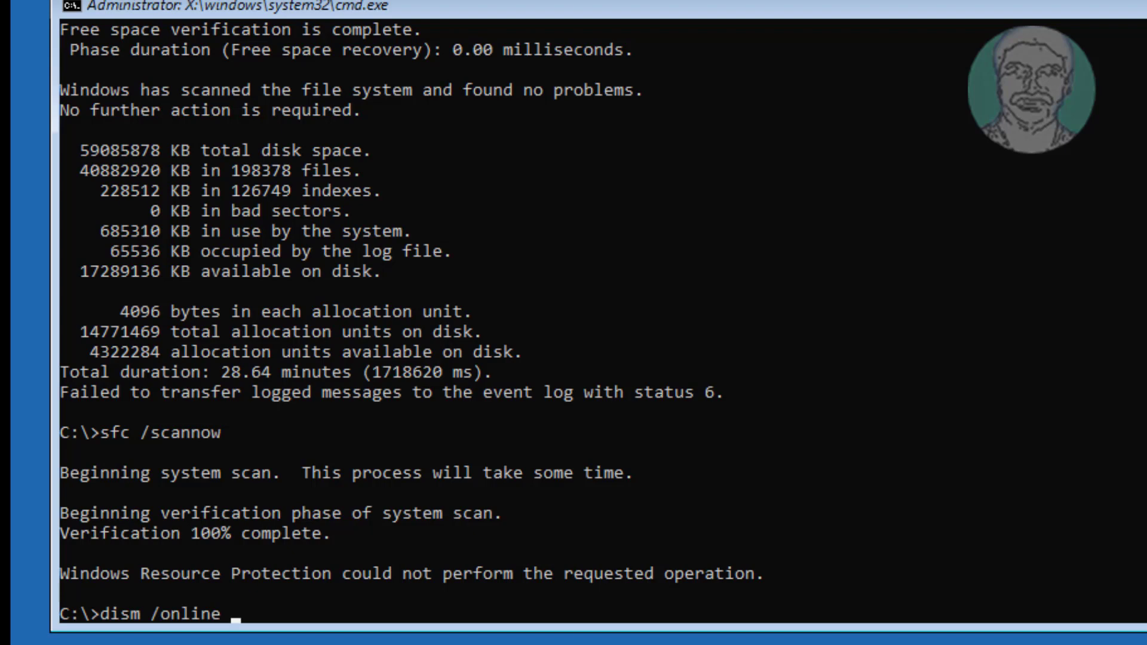
pyautogui.write('/c')
pyautogui.write('leanup')
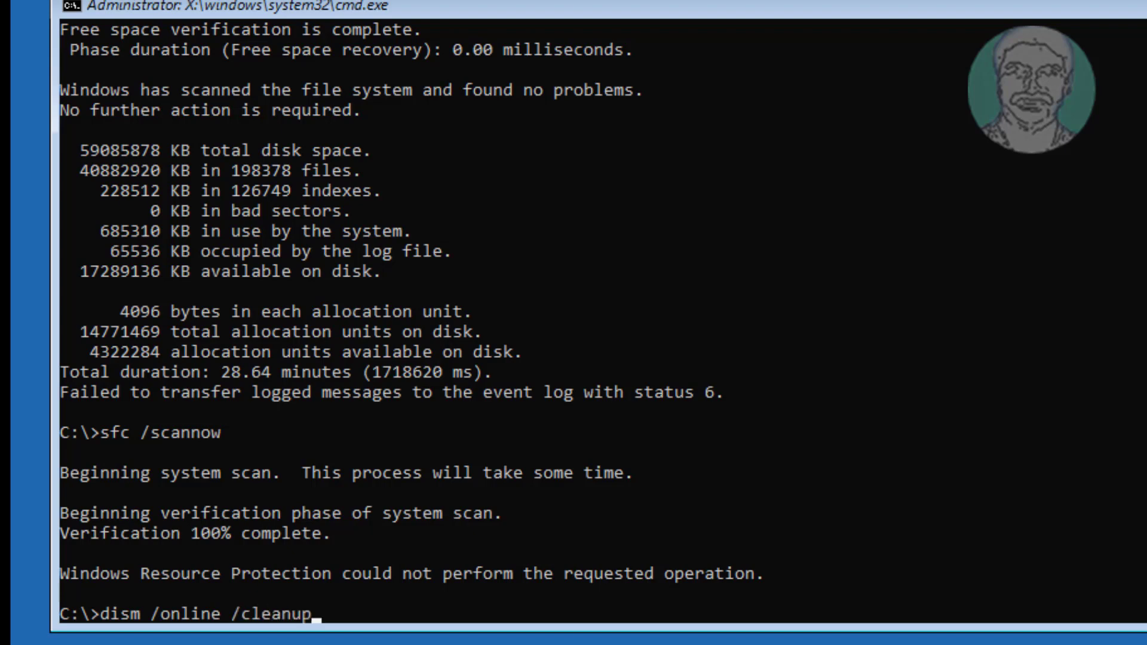
pyautogui.write('-im')
pyautogui.write('age /re')
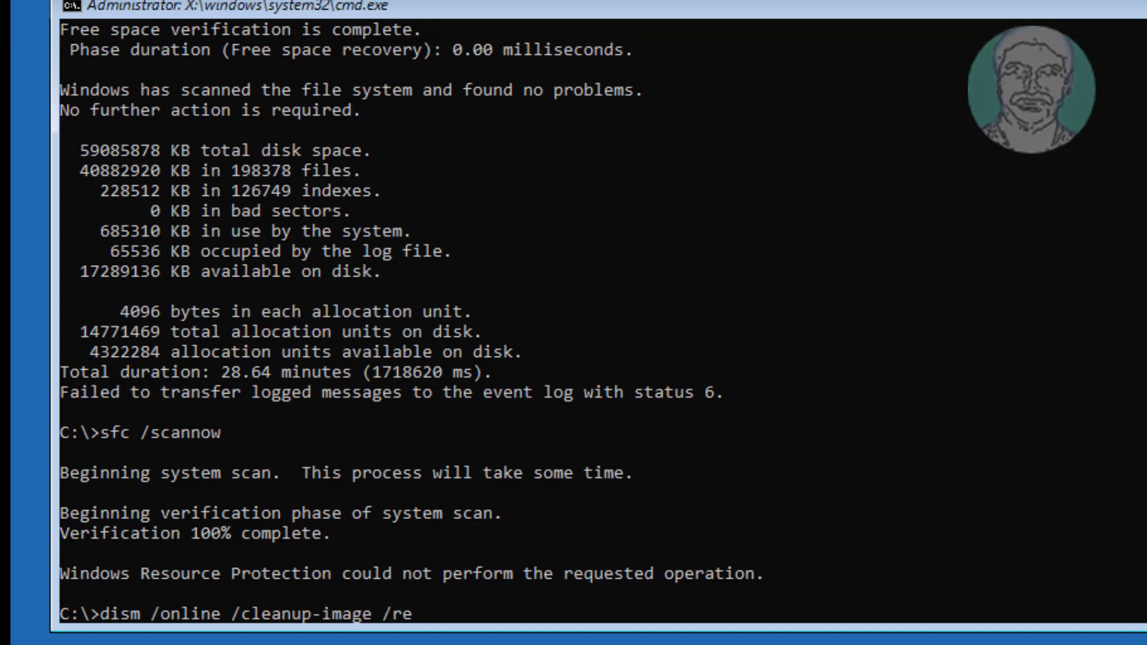
pyautogui.write('storeh')
pyautogui.write('ealth')
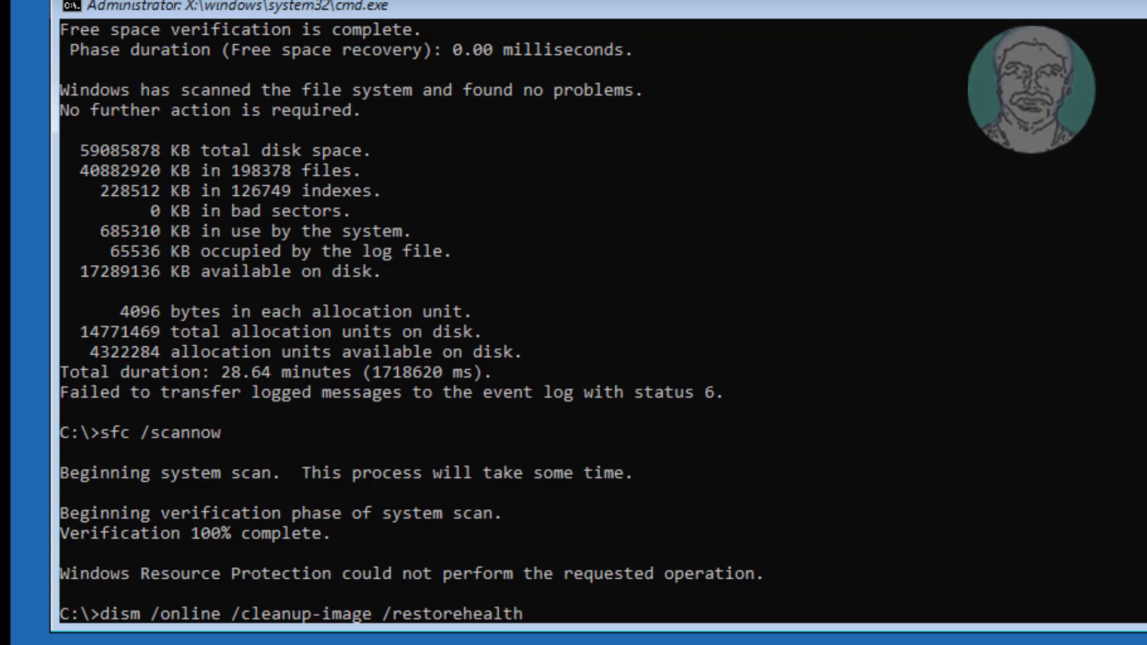
pyautogui.press('Return')
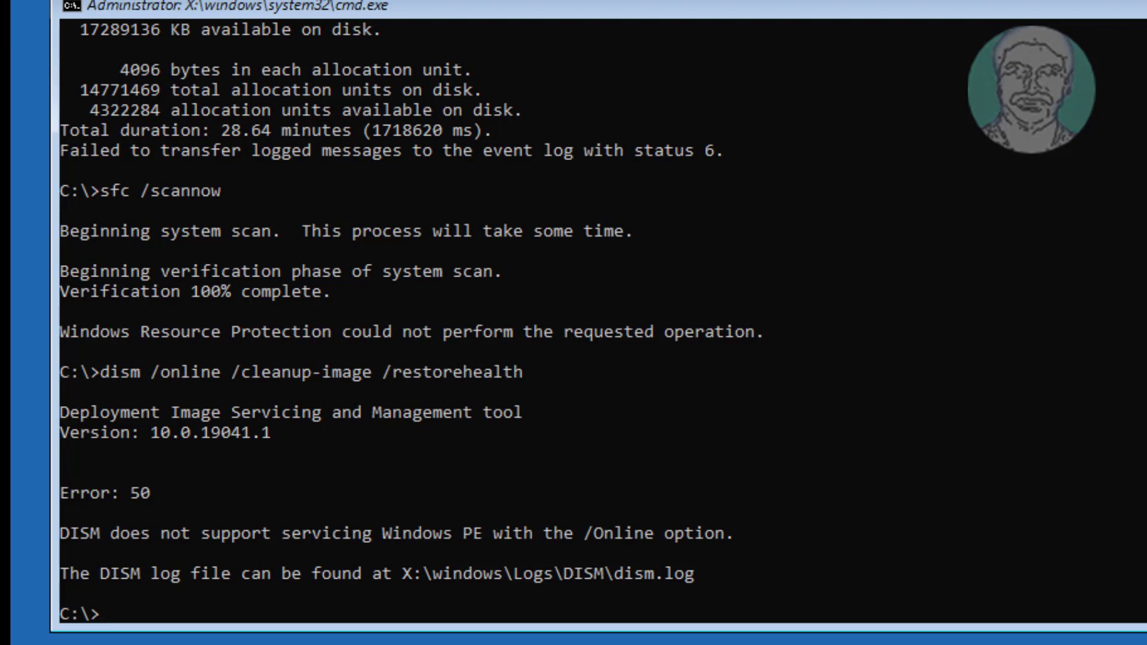
pyautogui.write('ex')
pyautogui.write('it')
# Step: Leave the console and go to Troubleshoot > Advanced options > Startup Settings for Safe Mode
pyautogui.press('Return')
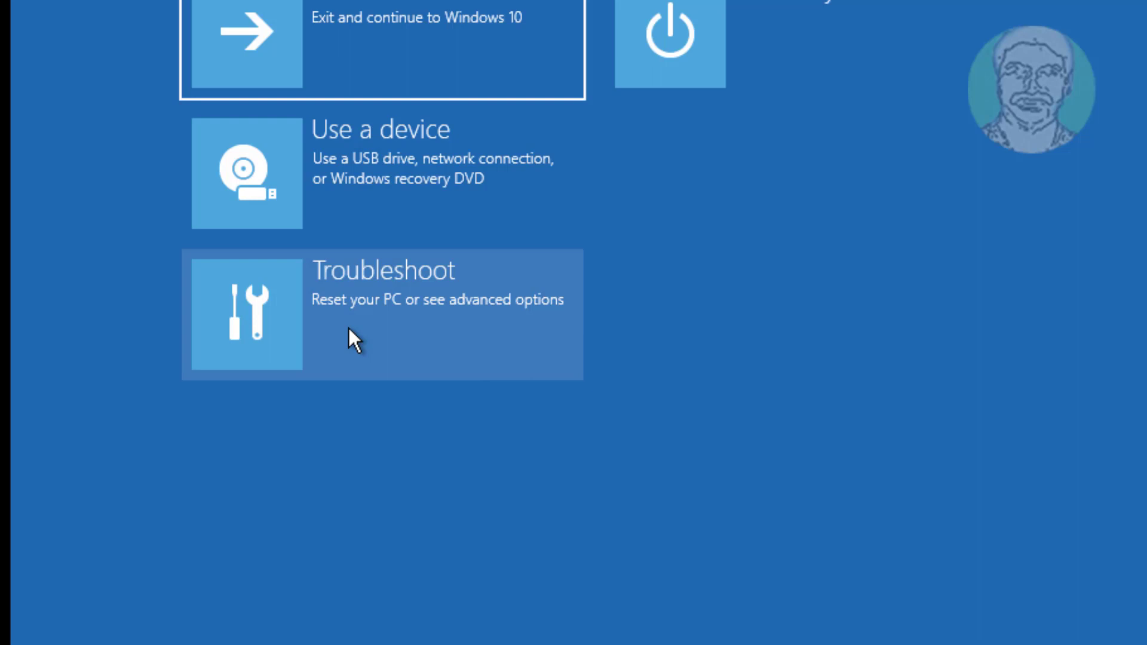
pyautogui.click(415, 317)
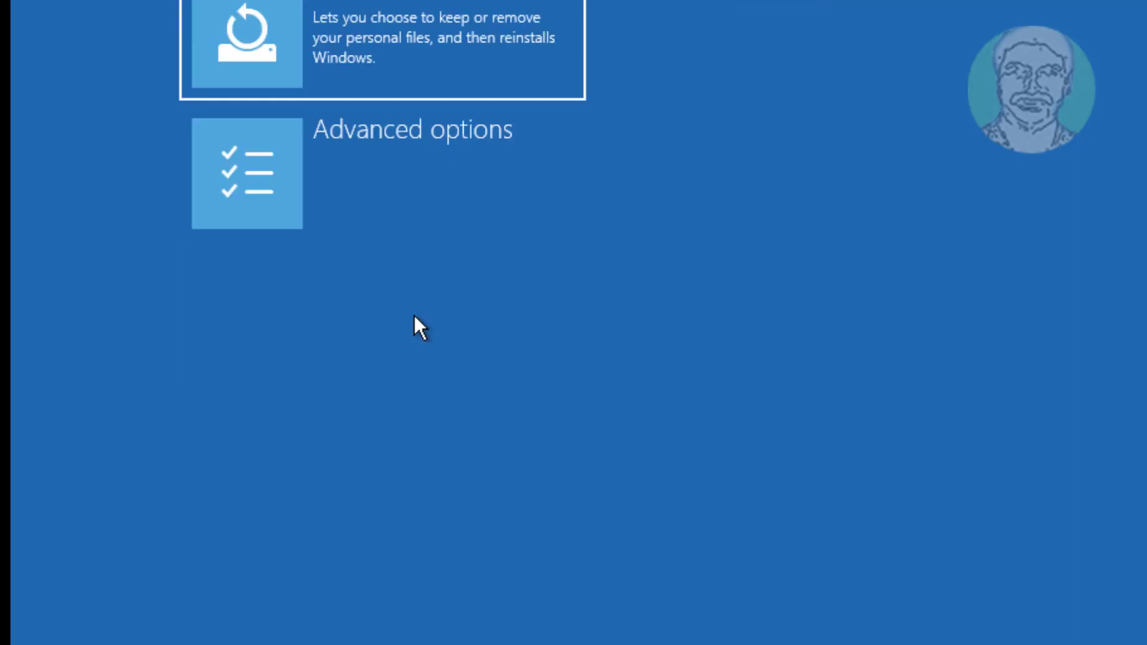
pyautogui.click(399, 196)
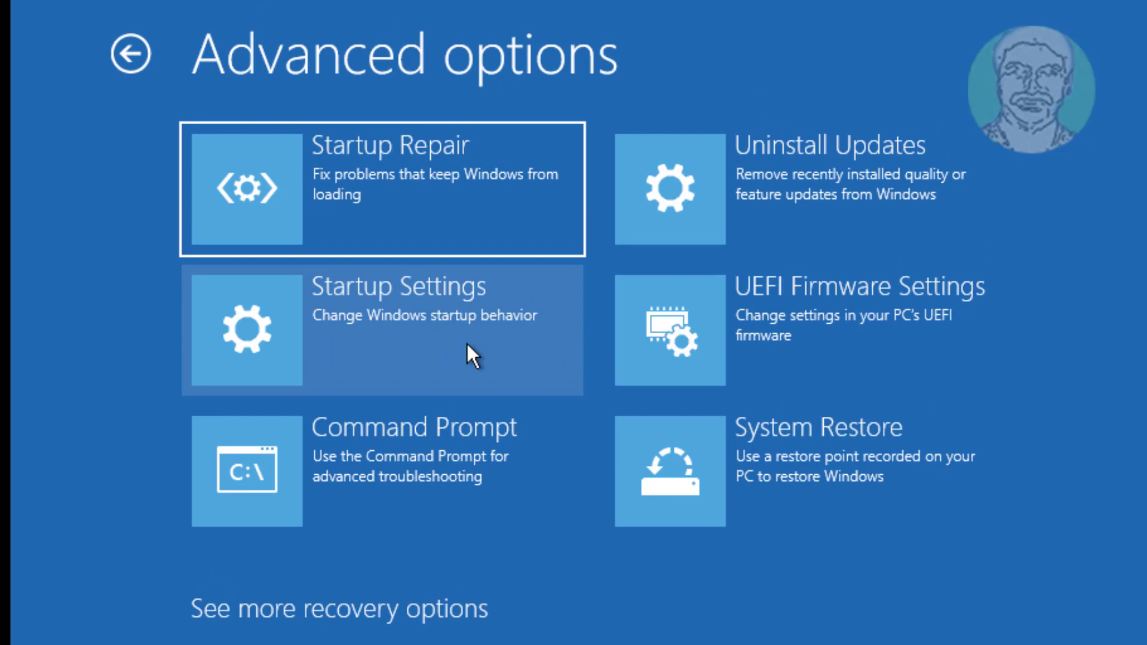
pyautogui.click(436, 334)
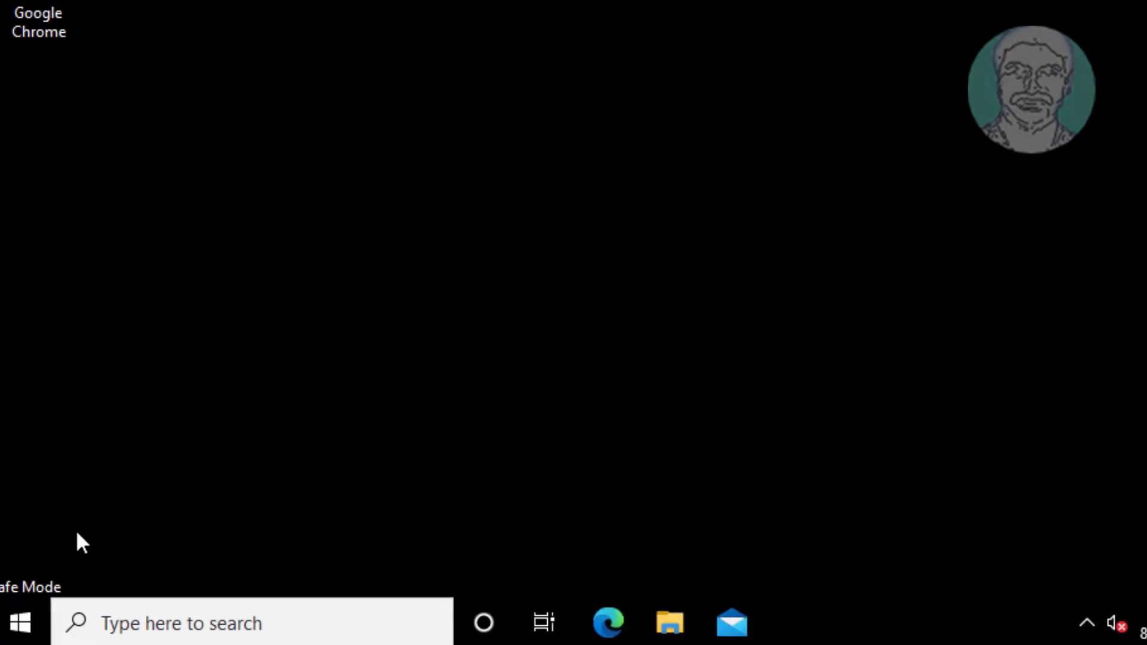
# Step: Restart Windows from the Start menu's power options to leave Safe Mode
pyautogui.click(18, 624)
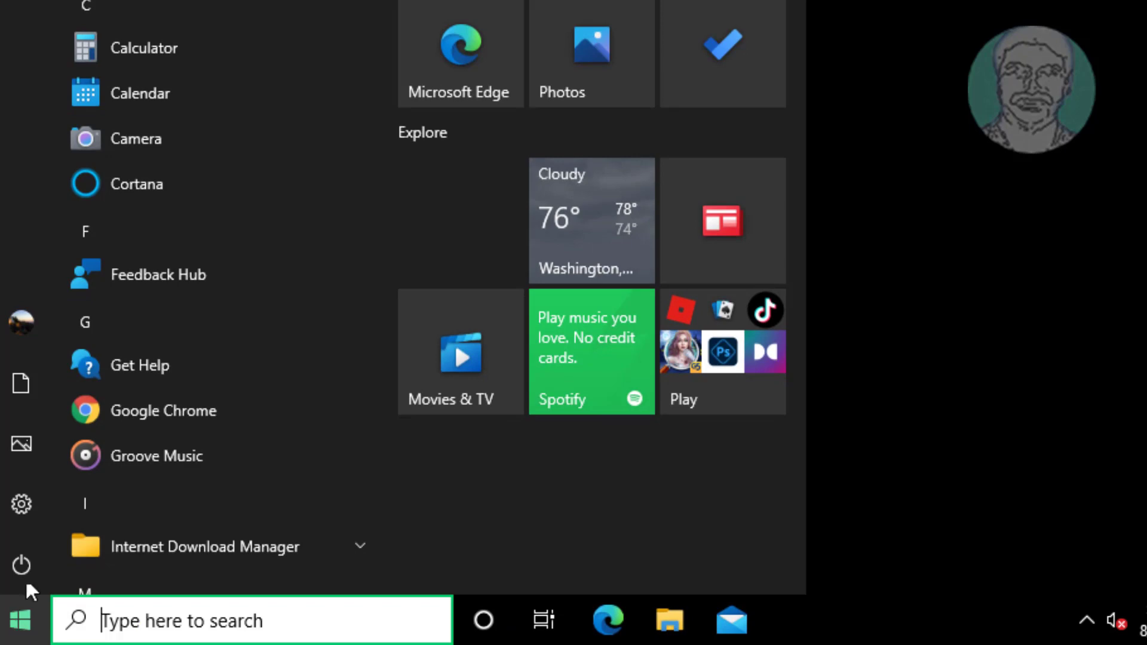
pyautogui.click(27, 562)
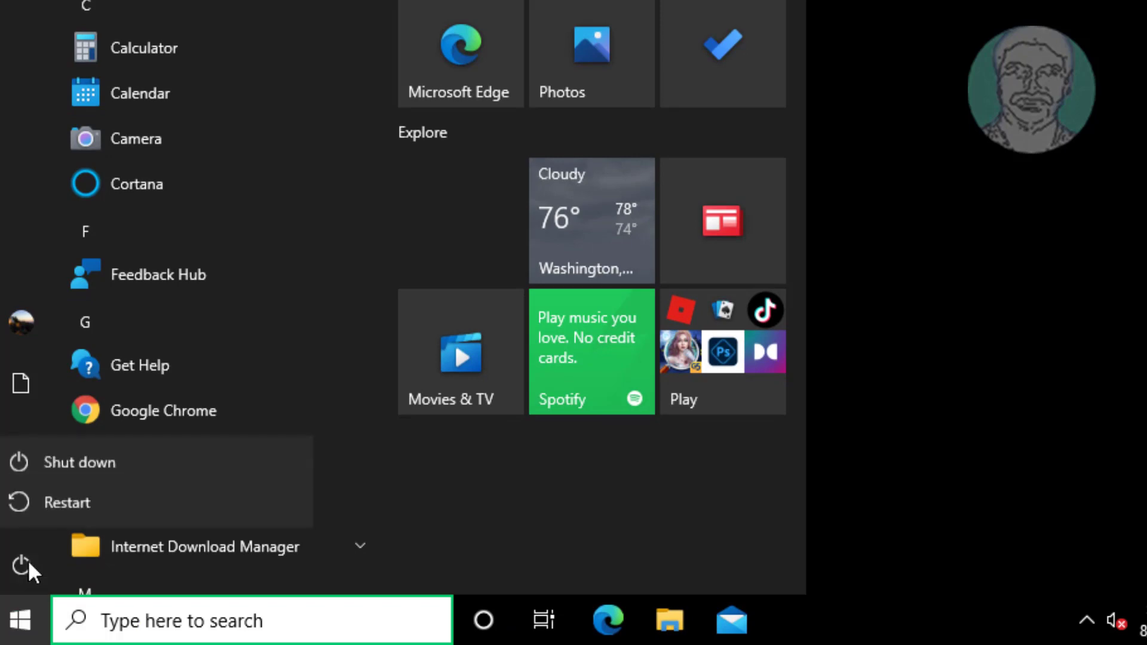
pyautogui.click(91, 500)
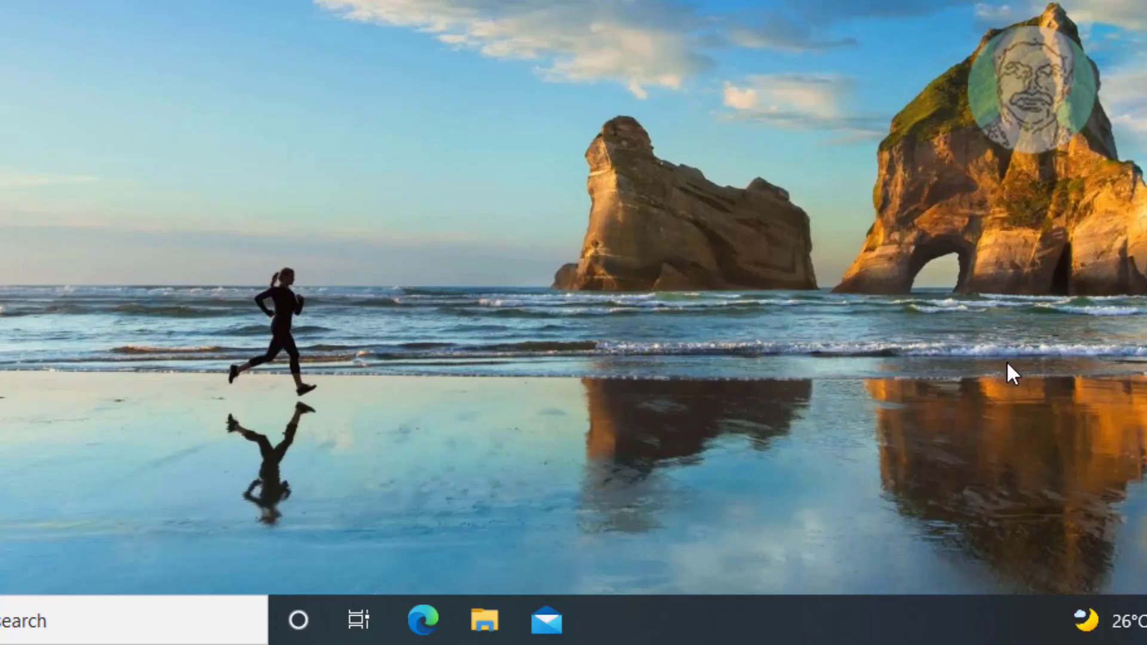